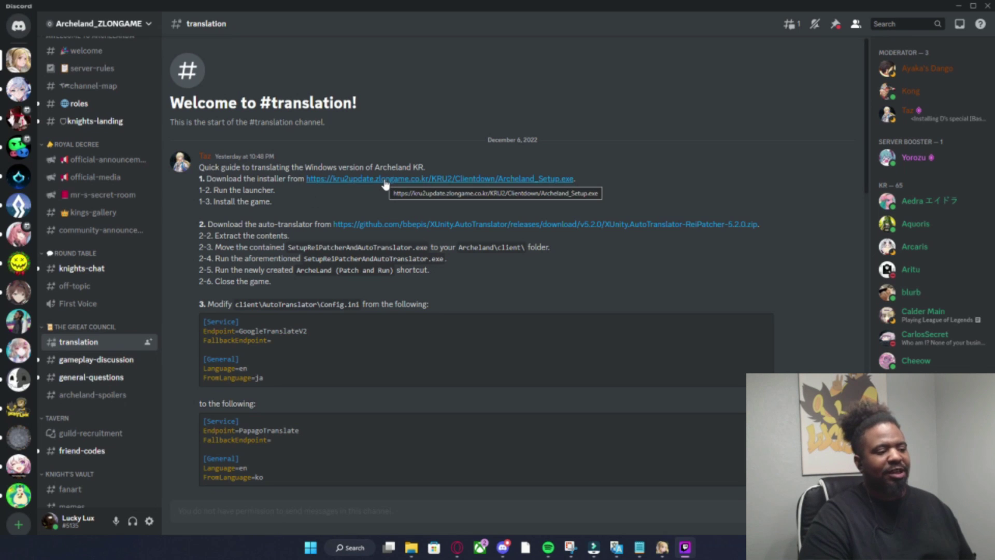
In the Downloads window, select the XUnity 5.2.0 (2) zip and make the window taller
mouse_move(662, 547)
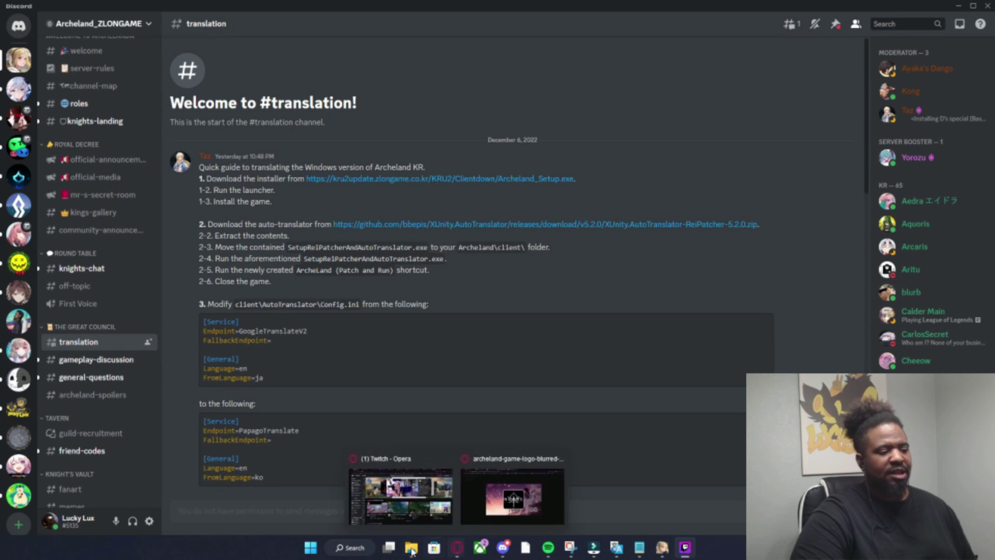
mouse_move(413, 551)
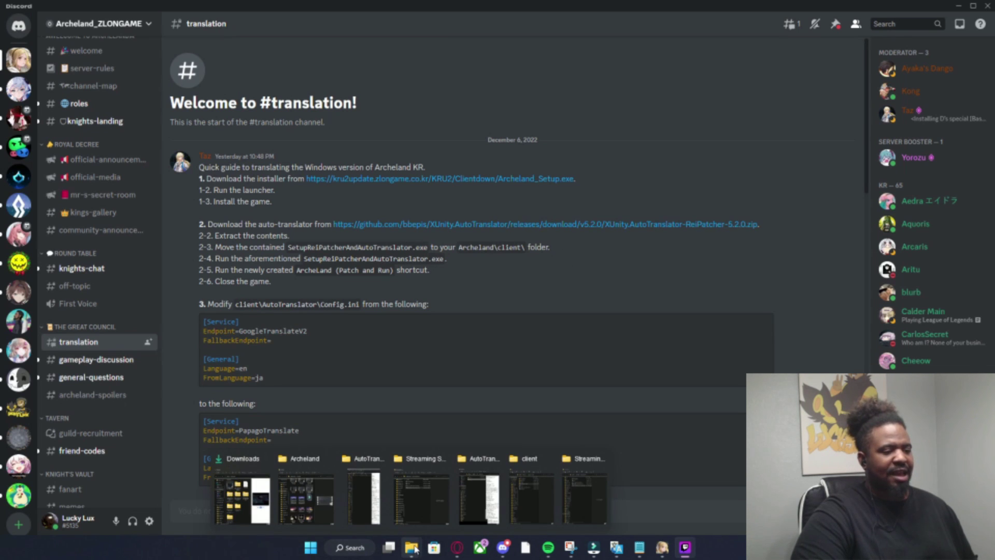
left_click(259, 465)
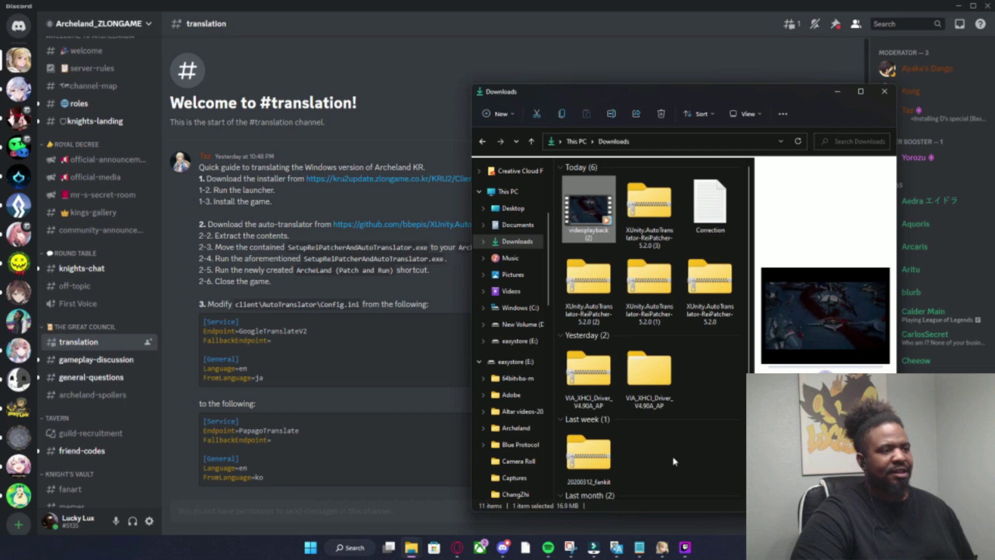
left_click(649, 207)
left_click(710, 288)
left_click(594, 303)
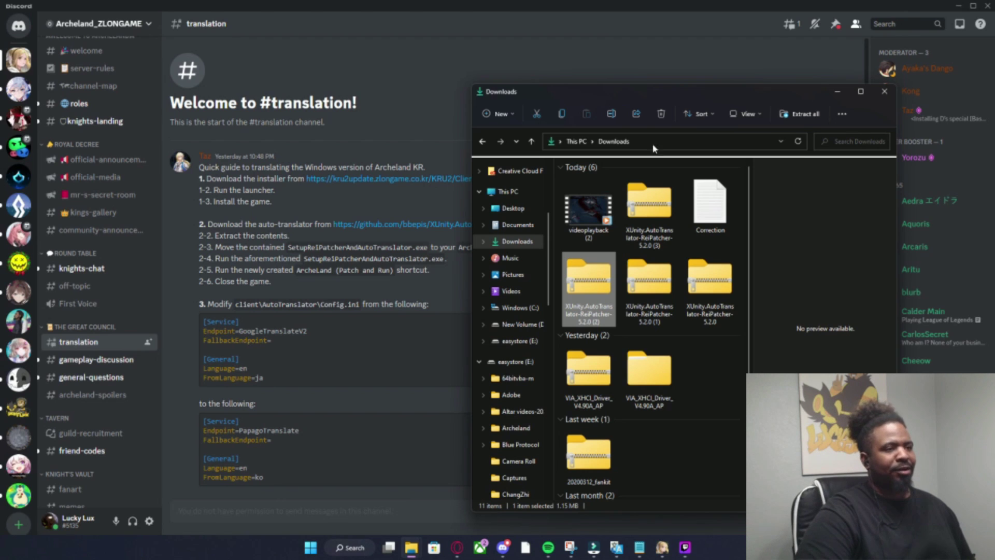
left_click_drag(638, 85, 863, 60)
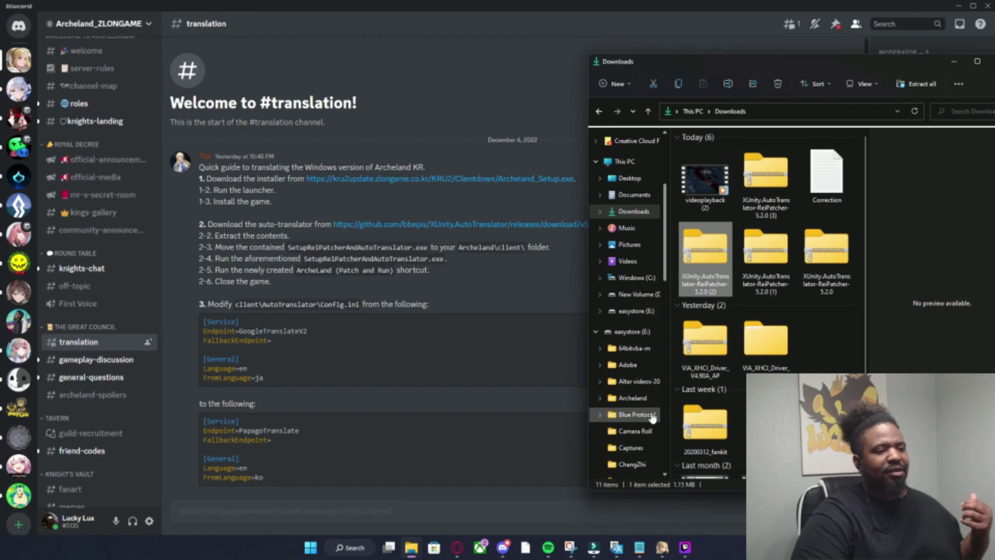
Open the Archeland folder on Windows (C:) and place the window beside the guide
left_click(632, 279)
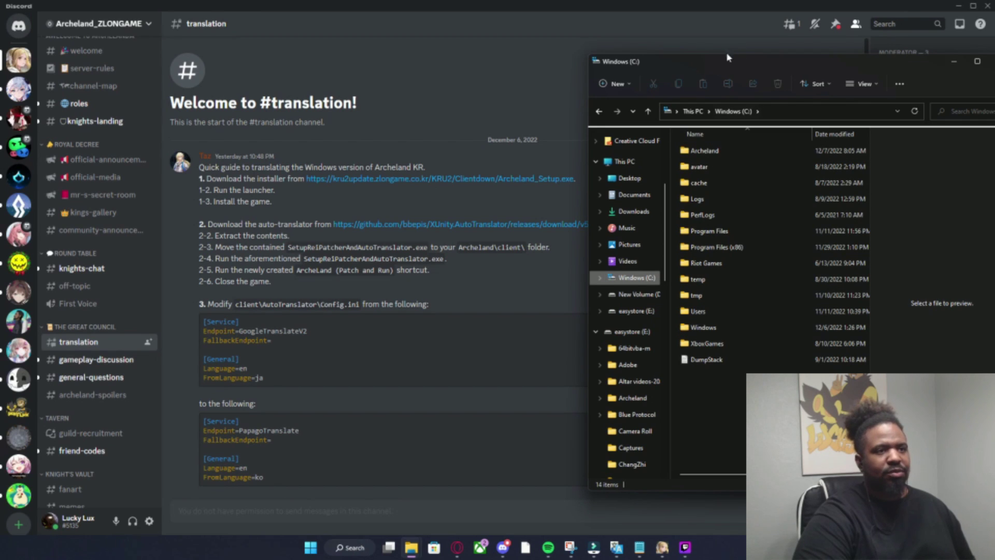
left_click_drag(726, 61, 664, 50)
double_click(654, 137)
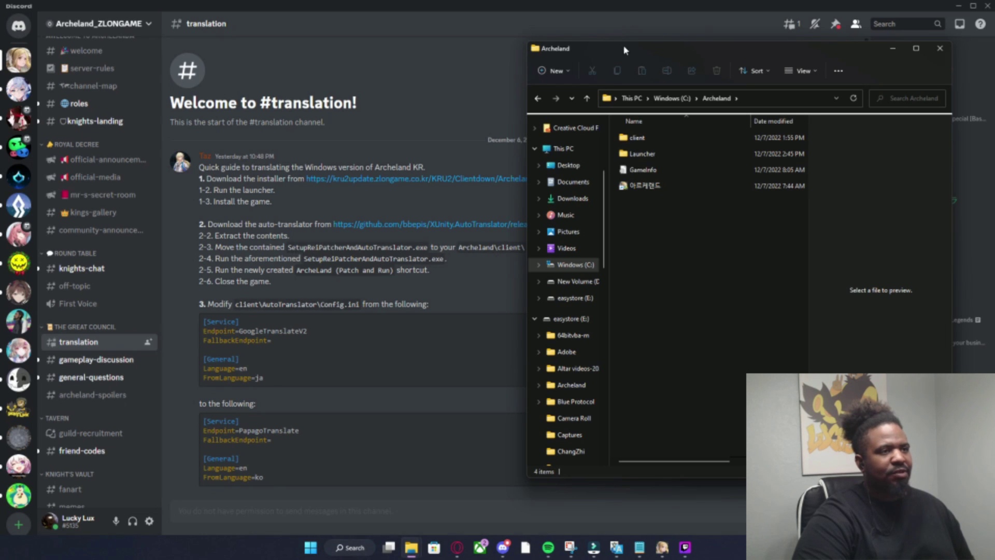
left_click_drag(627, 51, 767, 54)
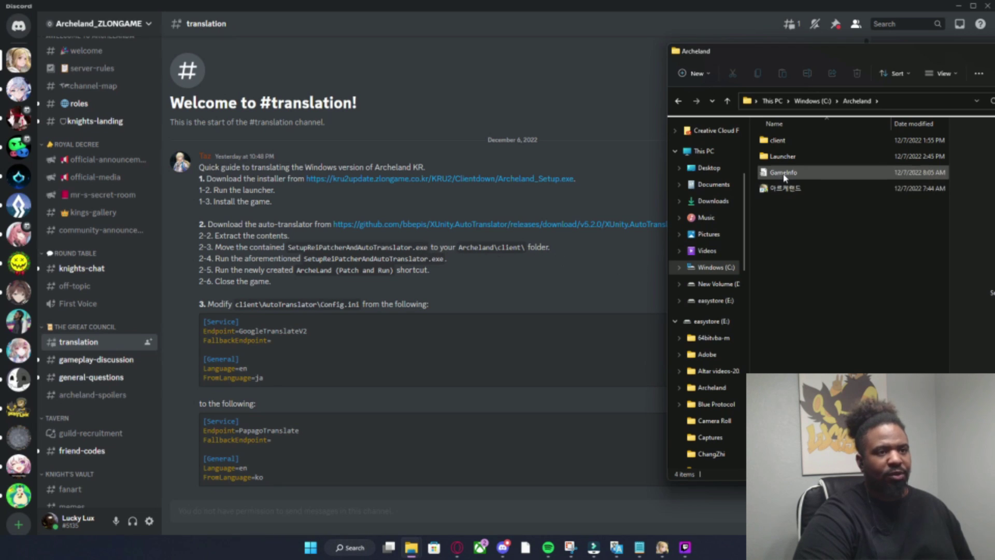
scroll(705, 172, "up", 1)
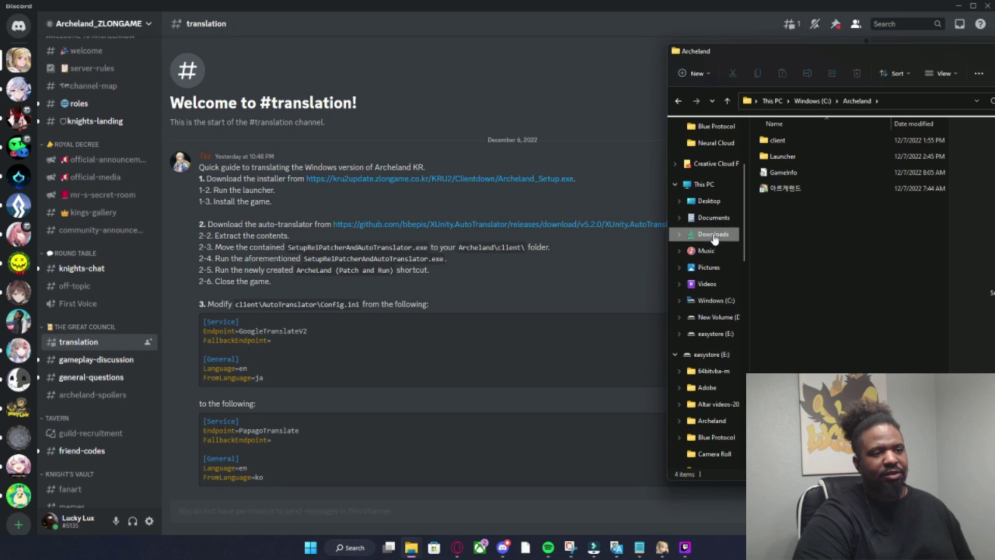
Start Extract All on the XUnity zip in Downloads, then cancel without extracting
left_click(711, 234)
right_click(834, 166)
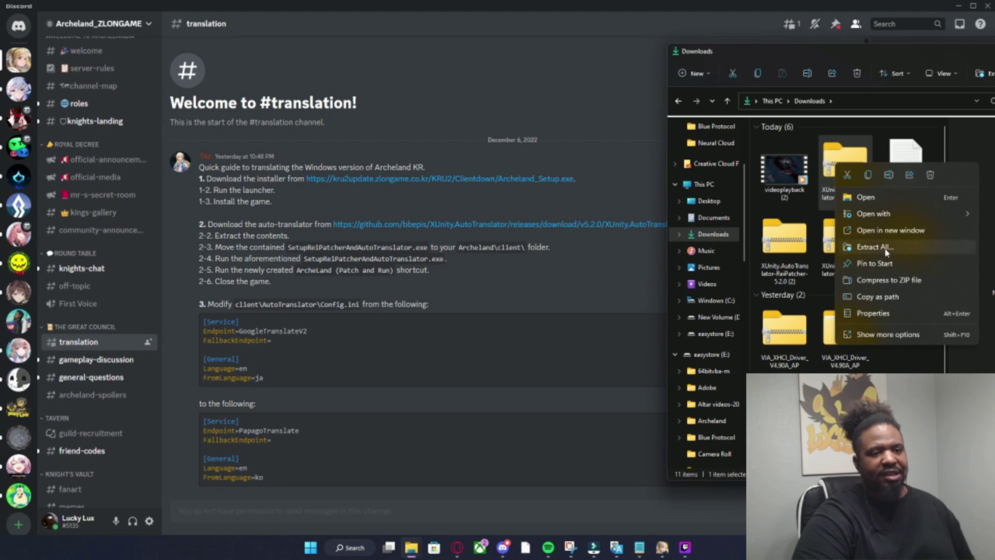
left_click(870, 246)
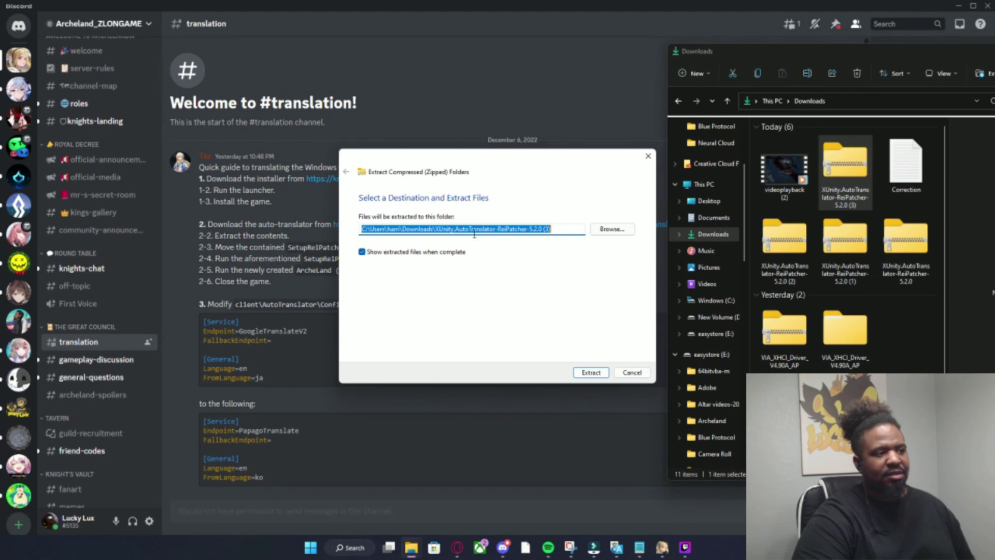
left_click(631, 372)
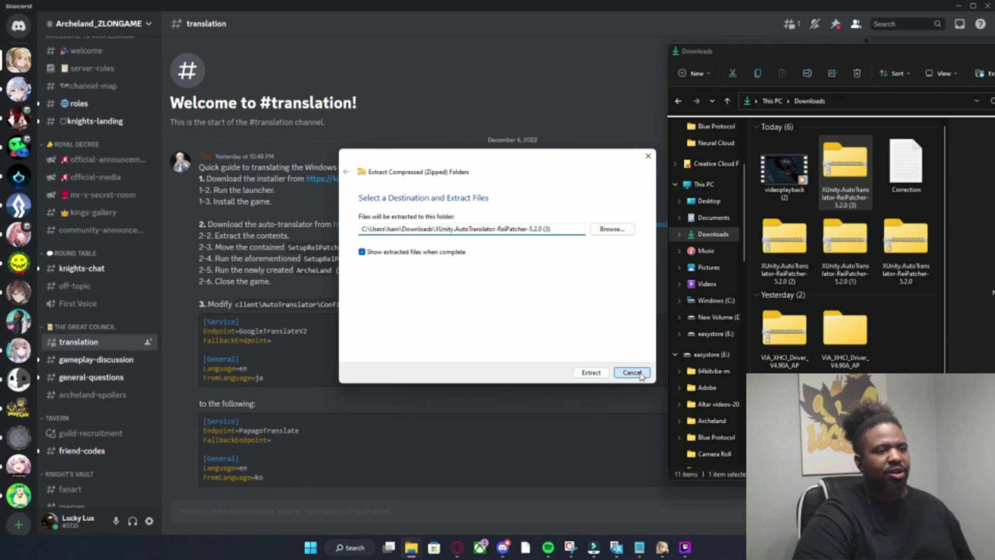
Navigate to C:\Archeland\client to view AutoTranslator, ReiPatcher and the Patch and Run shortcut
left_click_drag(903, 62, 689, 57)
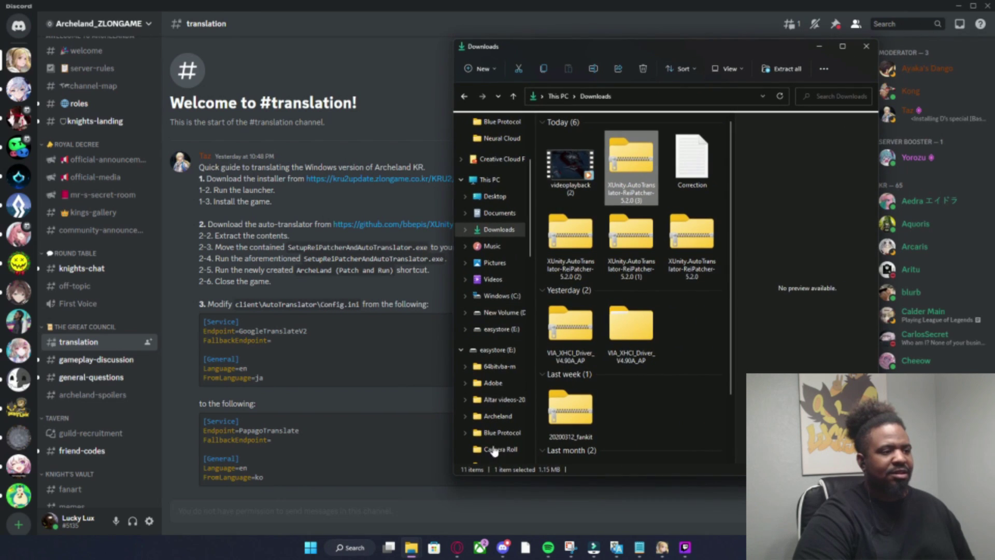
left_click(498, 295)
double_click(590, 139)
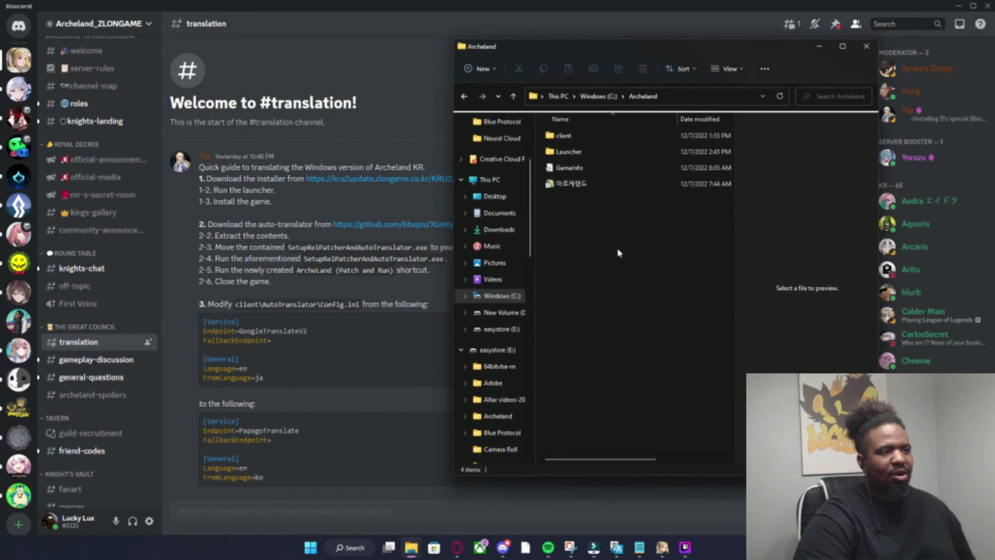
double_click(569, 138)
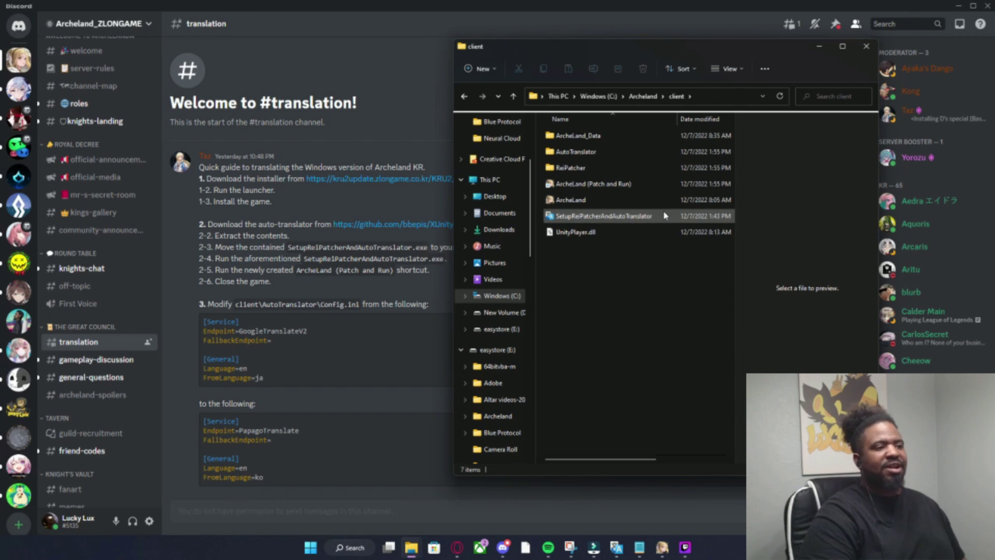
mouse_move(664, 216)
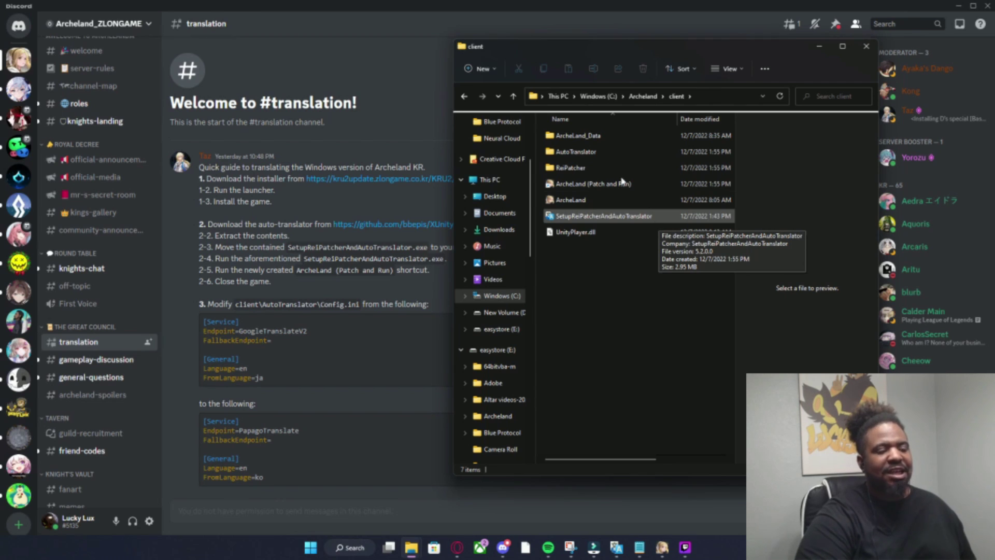
mouse_move(628, 188)
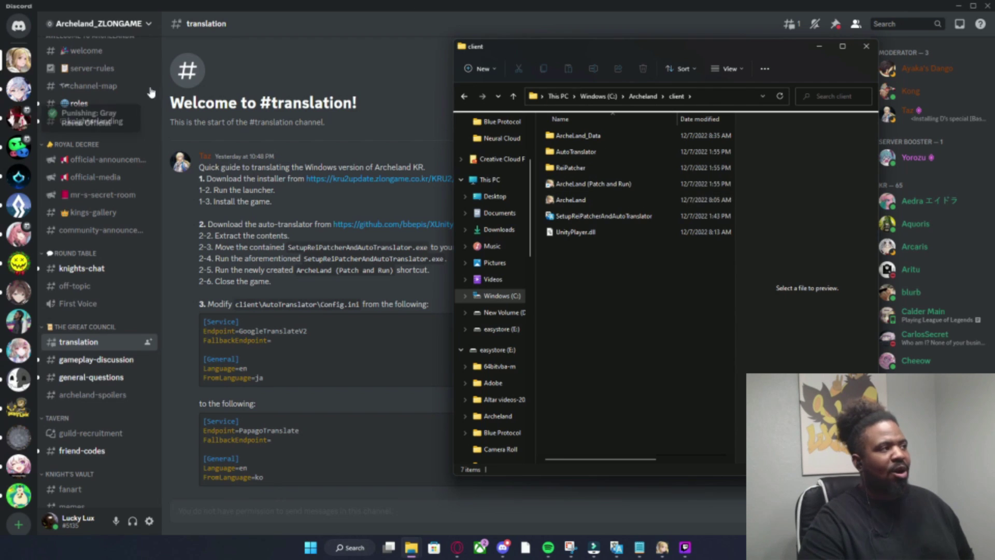
scroll(93, 103, "up", 2)
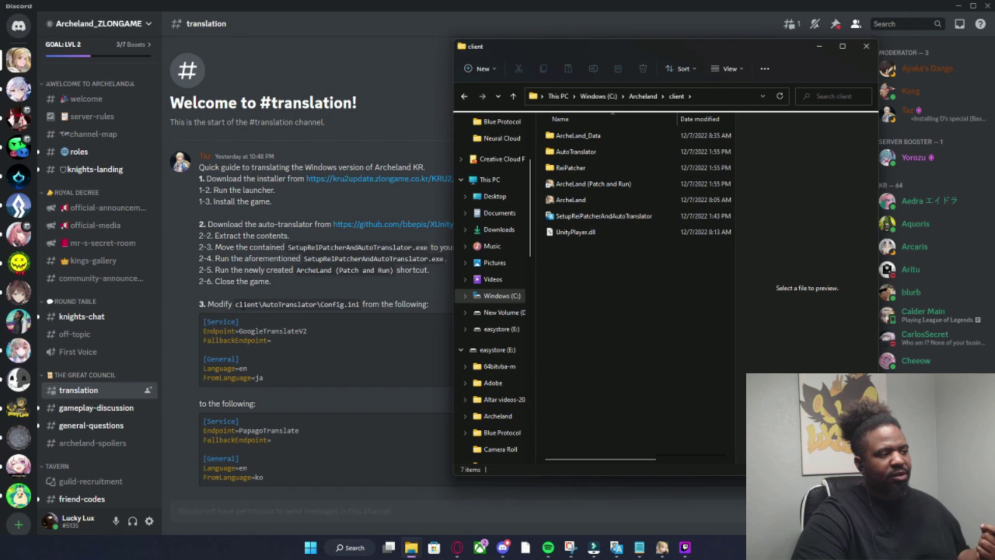
Open the AutoTranslator folder, open Config in Notepad, and move it to the right
left_click(590, 153)
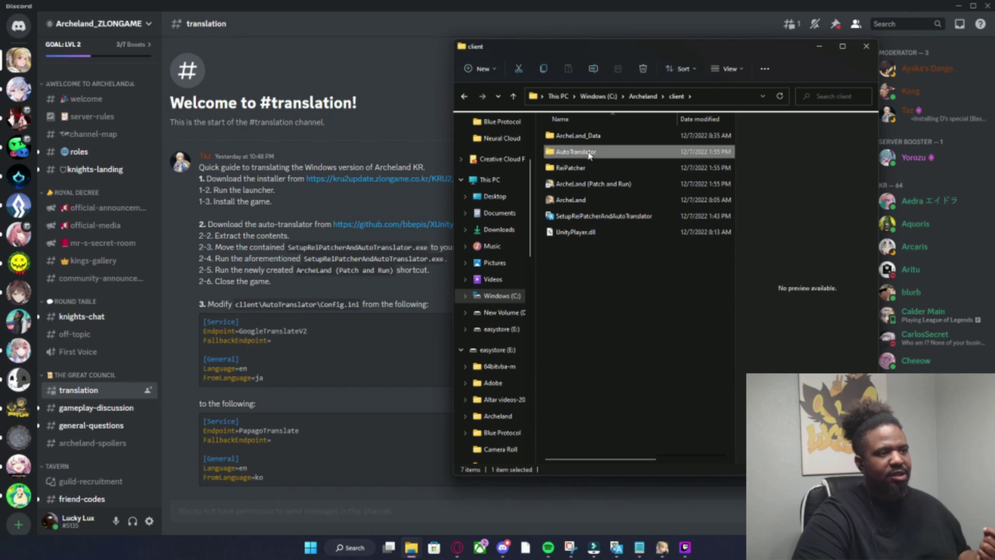
double_click(589, 154)
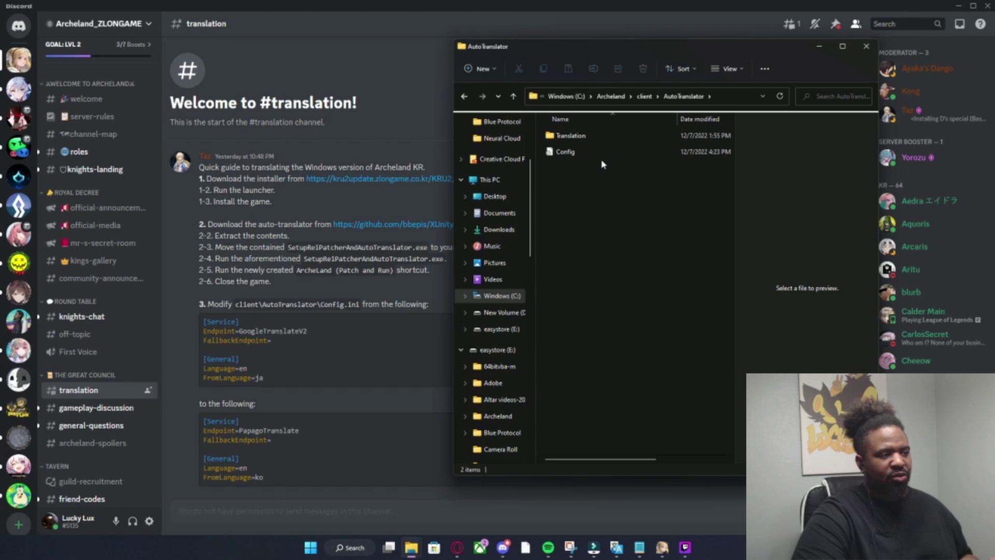
double_click(570, 152)
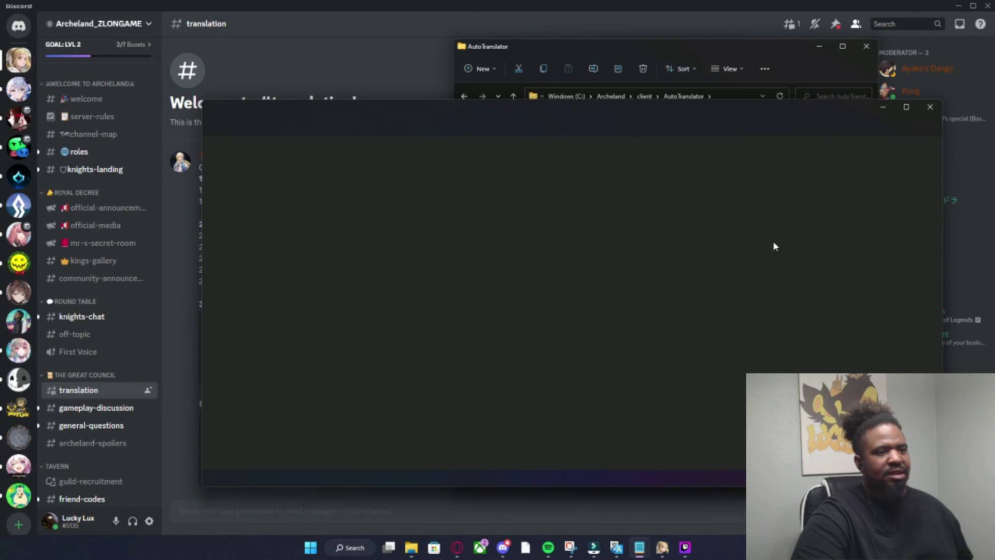
left_click_drag(316, 113, 591, 145)
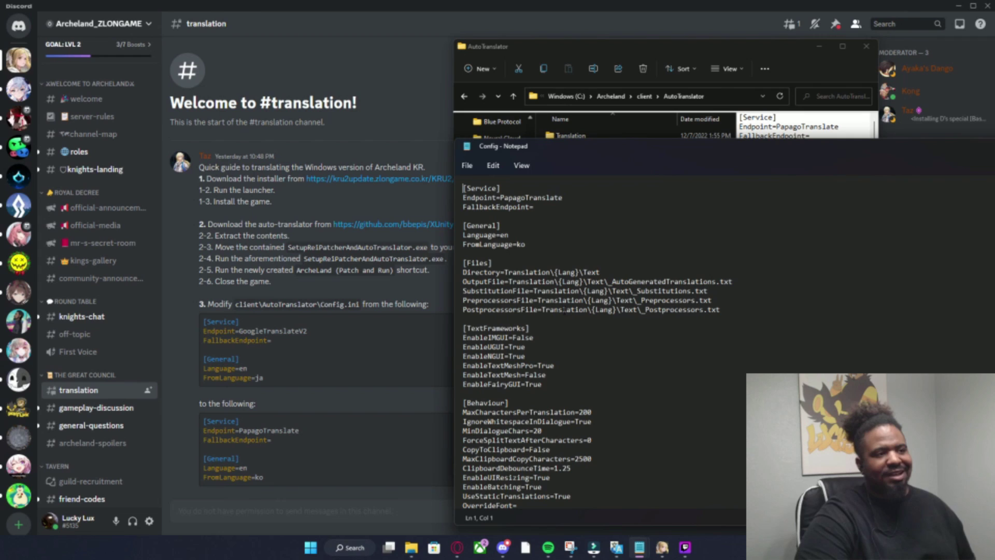
Scroll Config beside the guide to check Endpoint=PapagoTranslate, Language=en and FromLanguage=ko
left_click_drag(669, 155, 645, 153)
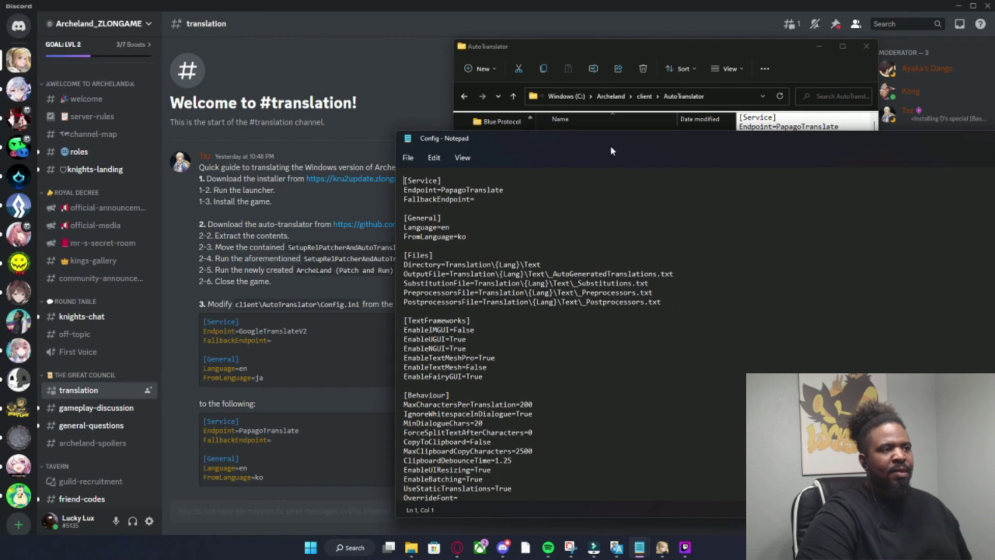
scroll(308, 368, "down", 3)
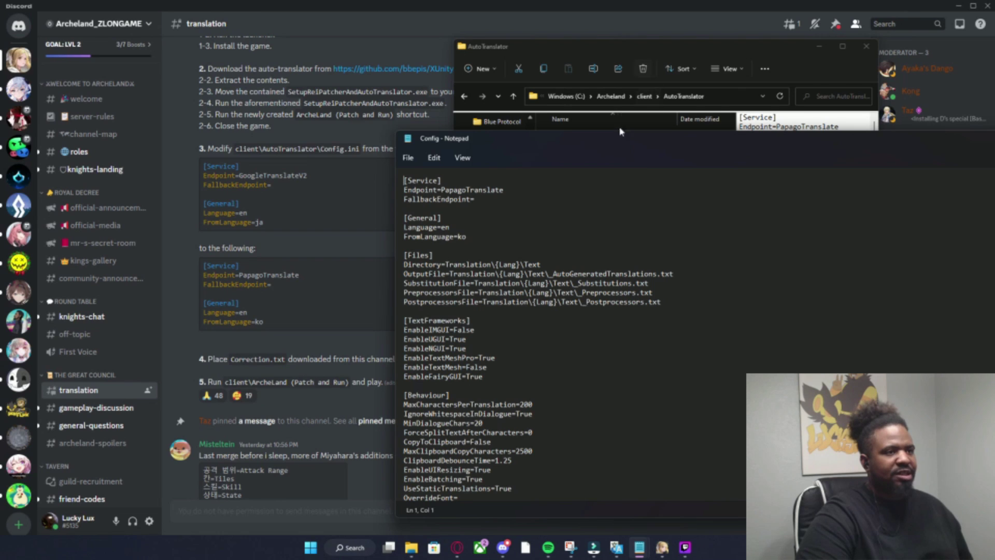
left_click_drag(632, 147, 716, 103)
scroll(363, 395, "down", 3)
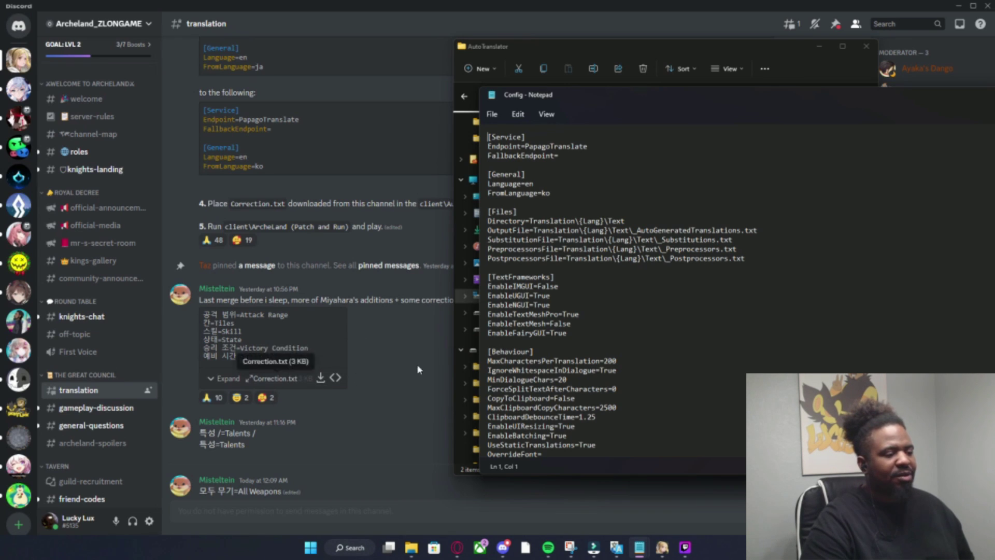
Rearrange the Config and AutoTranslator folder windows, ending with the folder window in front
left_click(608, 43)
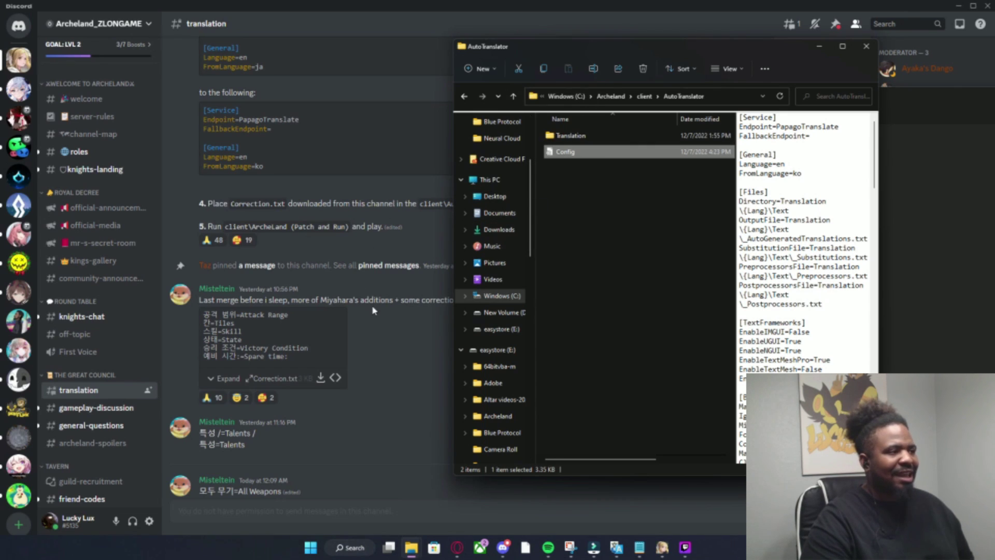
left_click_drag(555, 48, 669, 48)
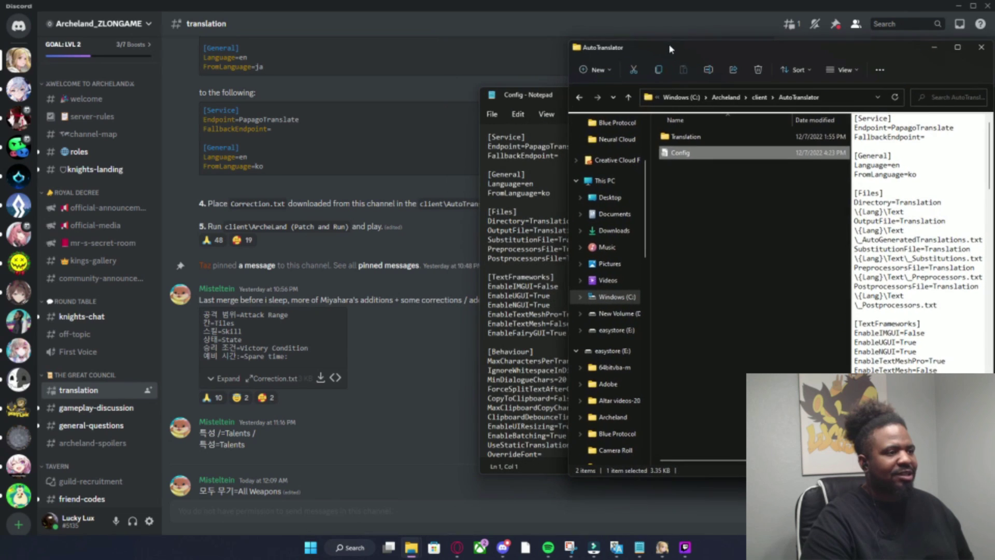
left_click_drag(565, 97, 813, 104)
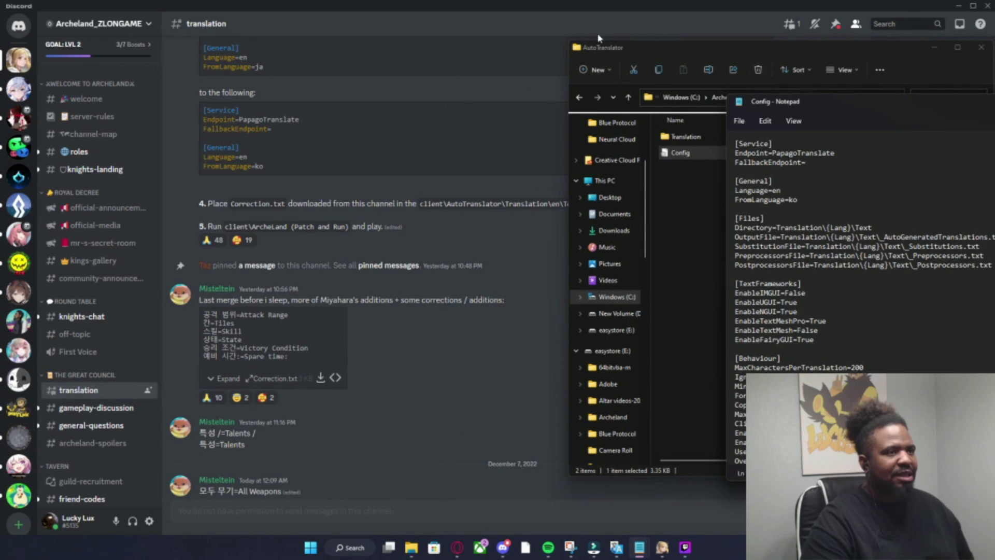
left_click_drag(654, 44, 750, 57)
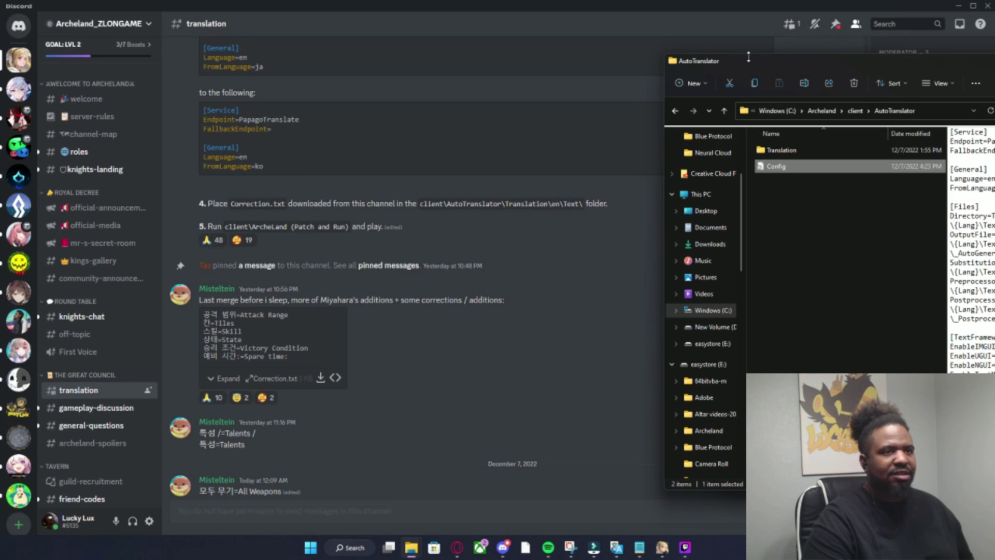
Open AutoTranslator\Translation\en\Text to confirm the Correction file is there
left_click_drag(748, 57, 542, 47)
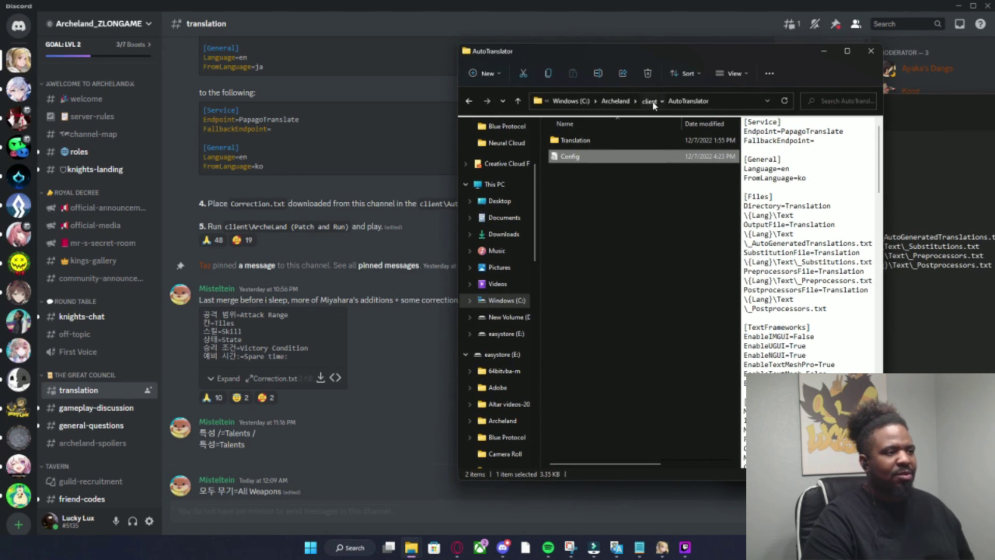
left_click(651, 102)
double_click(600, 158)
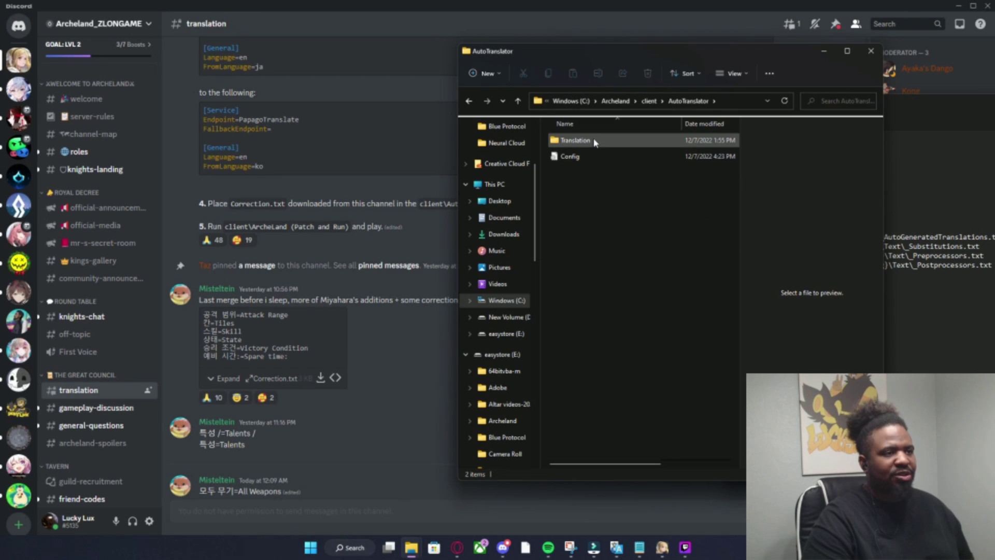
double_click(595, 143)
double_click(590, 143)
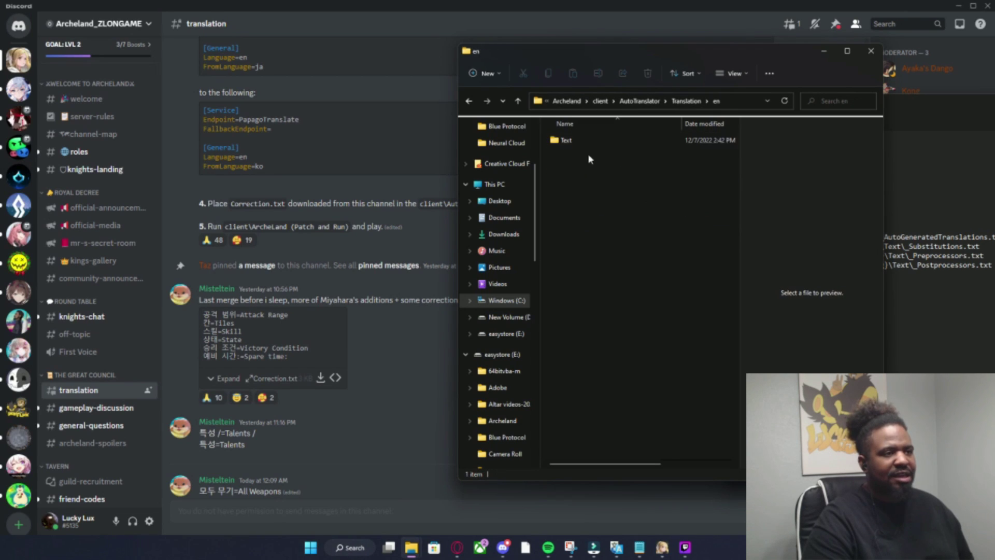
left_click(588, 146)
double_click(587, 145)
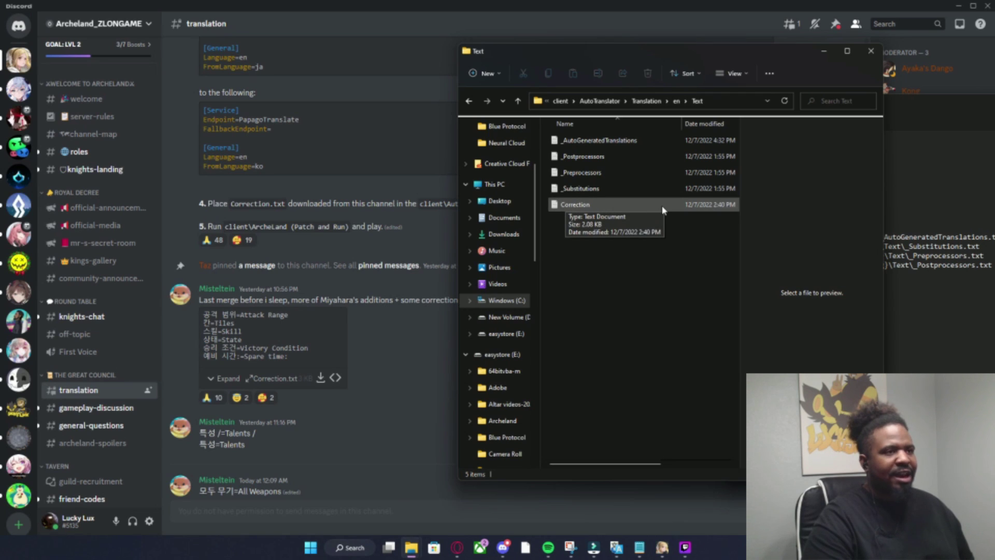
Return to the client folder and bring up options for the ArcheLand (Patch and Run) shortcut
left_click(559, 101)
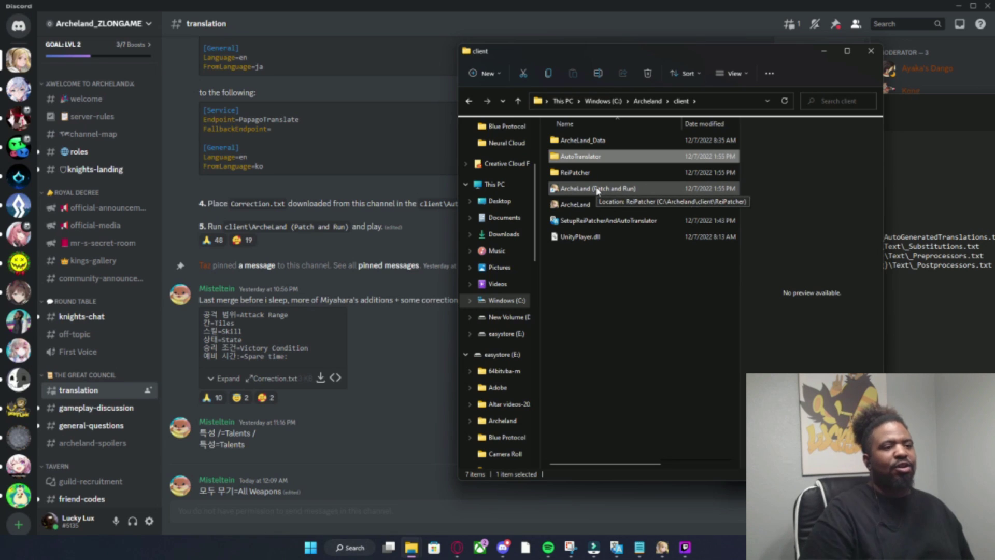
right_click(596, 190)
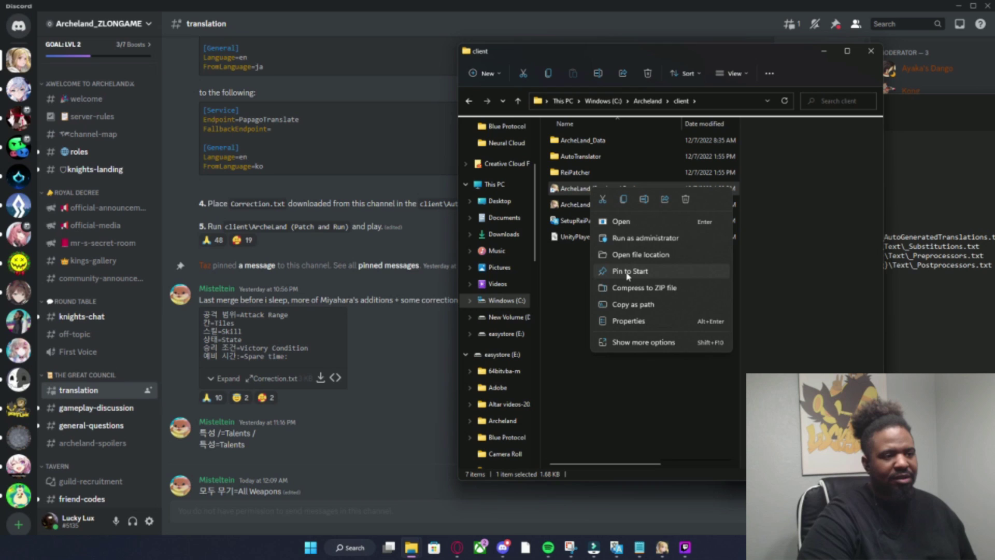
left_click(627, 272)
right_click(598, 193)
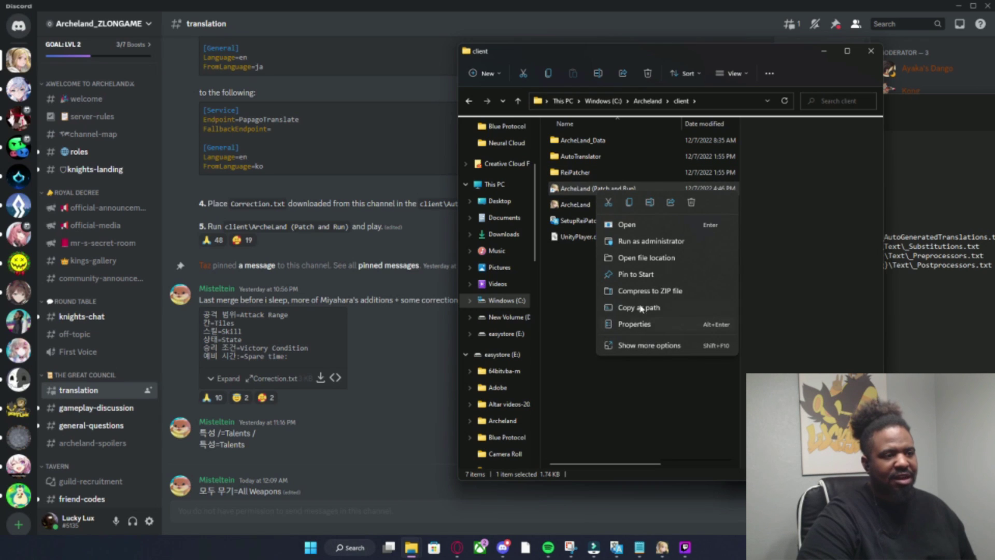
left_click_drag(589, 189, 656, 297)
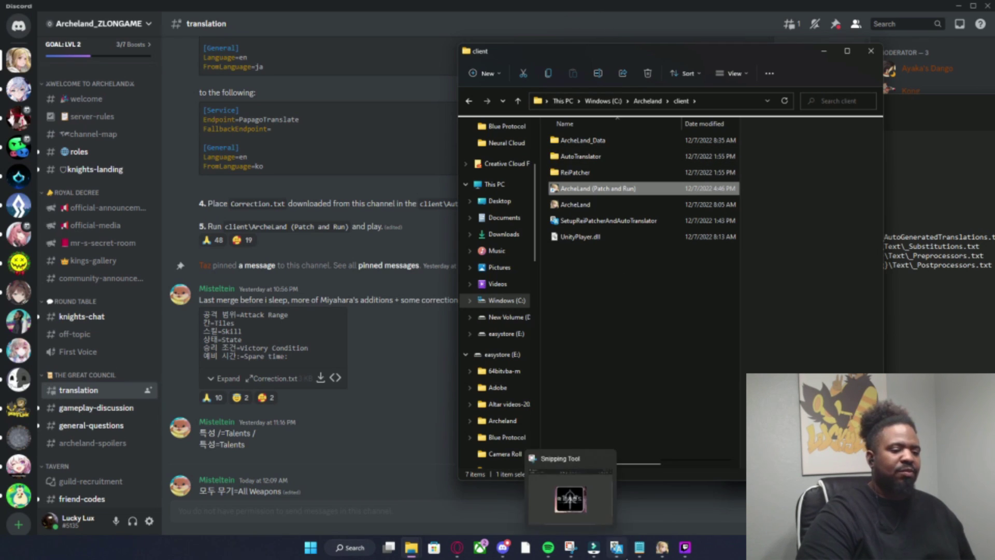
left_click(664, 548)
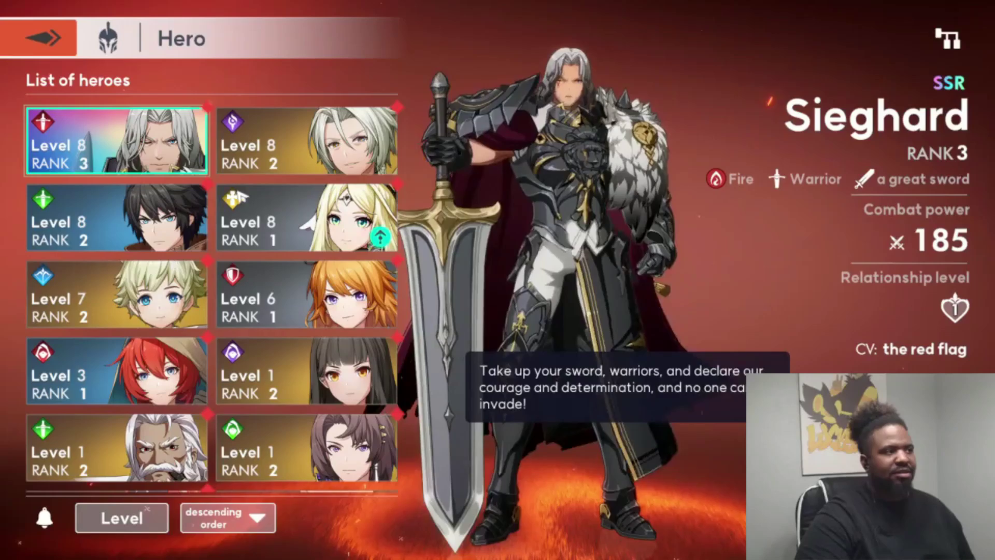
left_click(192, 228)
left_click(275, 228)
left_click(306, 296)
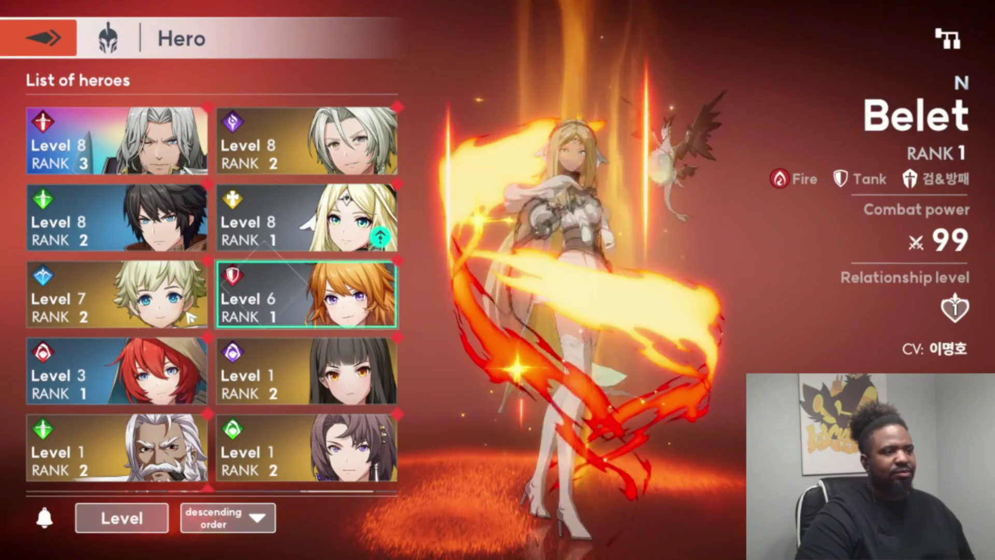
left_click(116, 296)
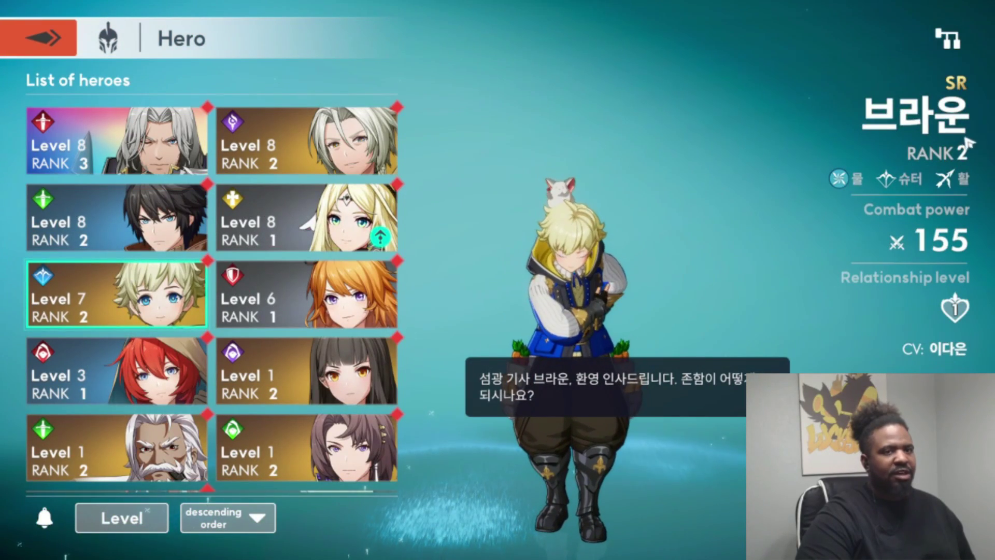
mouse_move(945, 125)
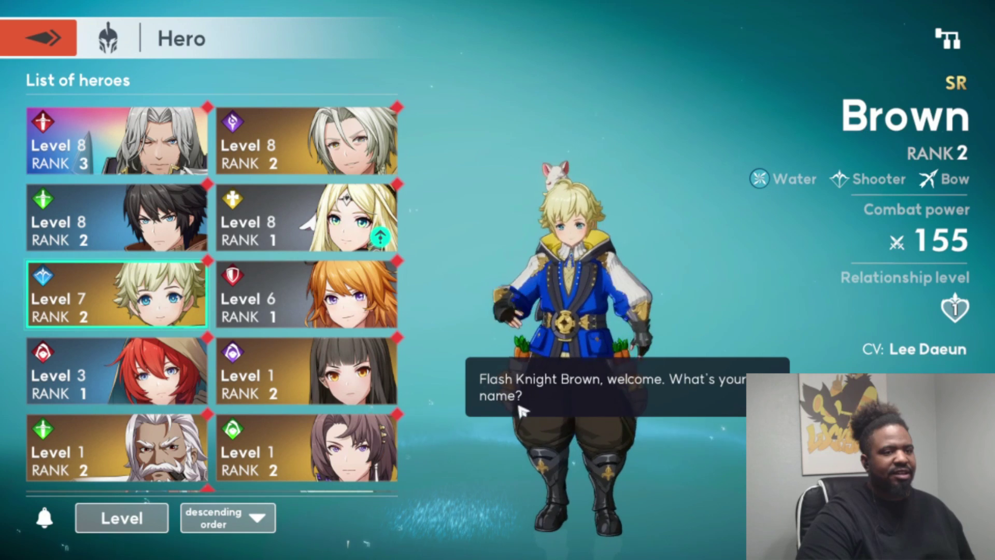